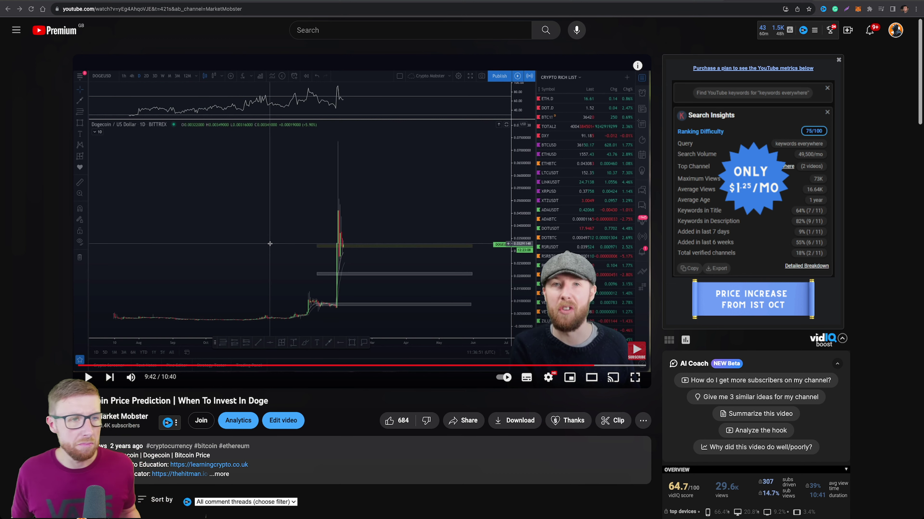
Step: Go to the CoinMarketCap Dogecoin page and scroll through its price chart, Markets table, news and About section
click(425, 1)
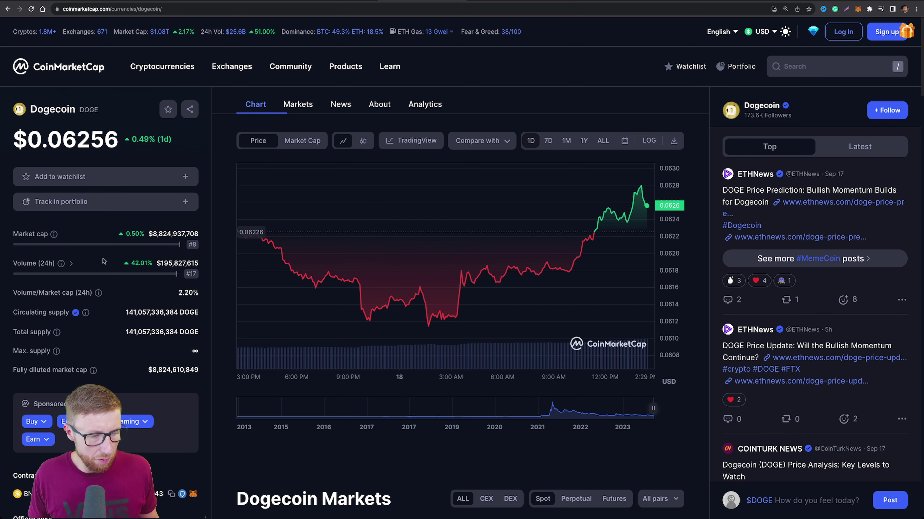
scroll(99, 263, down, 5)
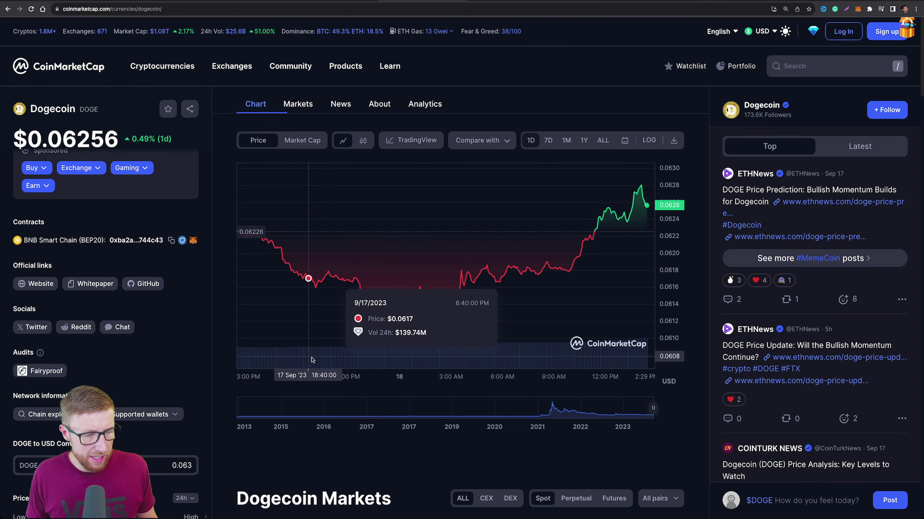
scroll(312, 360, down, 9)
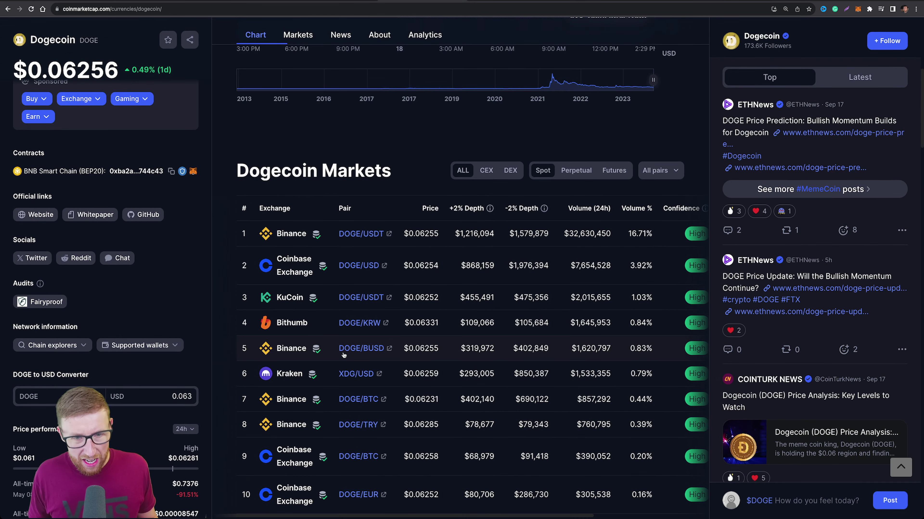
scroll(344, 354, down, 15)
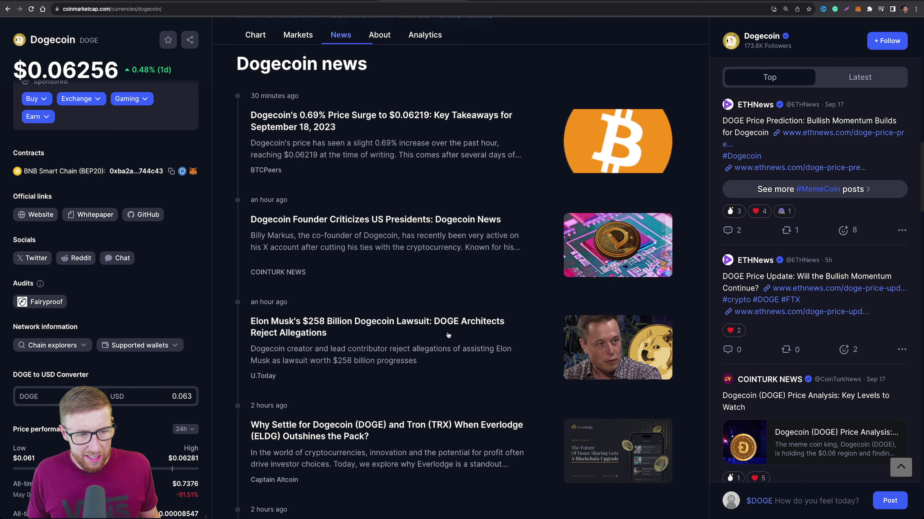
scroll(448, 334, down, 20)
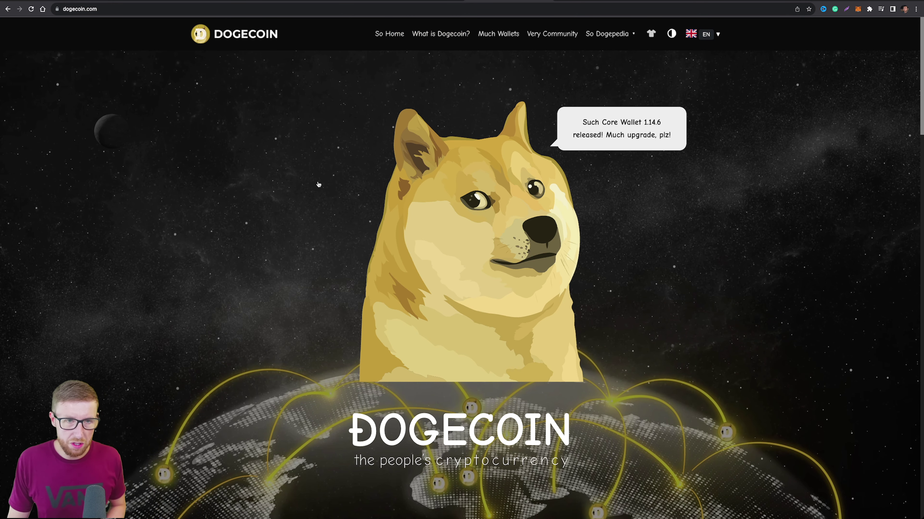
Step: Scroll dogecoin.com to the Dogepedia FAQ and expand 'Dogecoin has no utility!' and 'Can you put a cap on Dogecoin?'
scroll(295, 194, down, 10)
scroll(295, 194, down, 3)
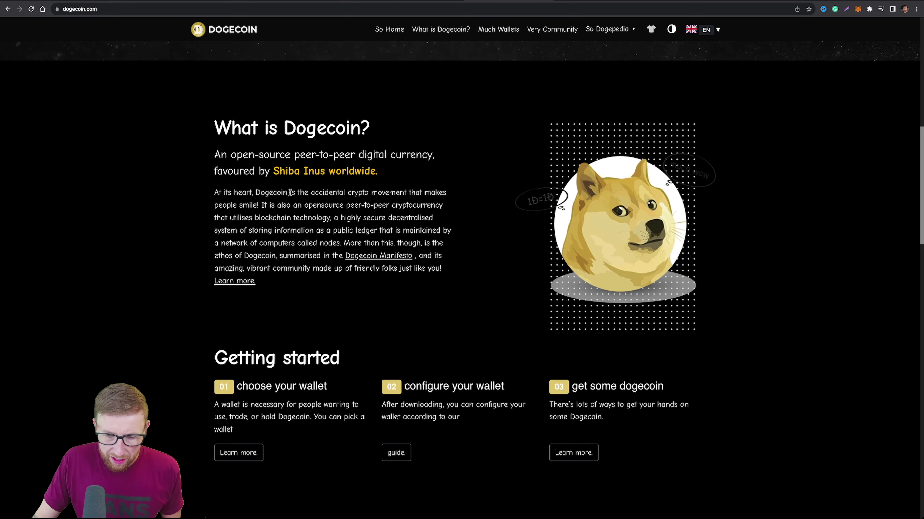
scroll(290, 193, down, 10)
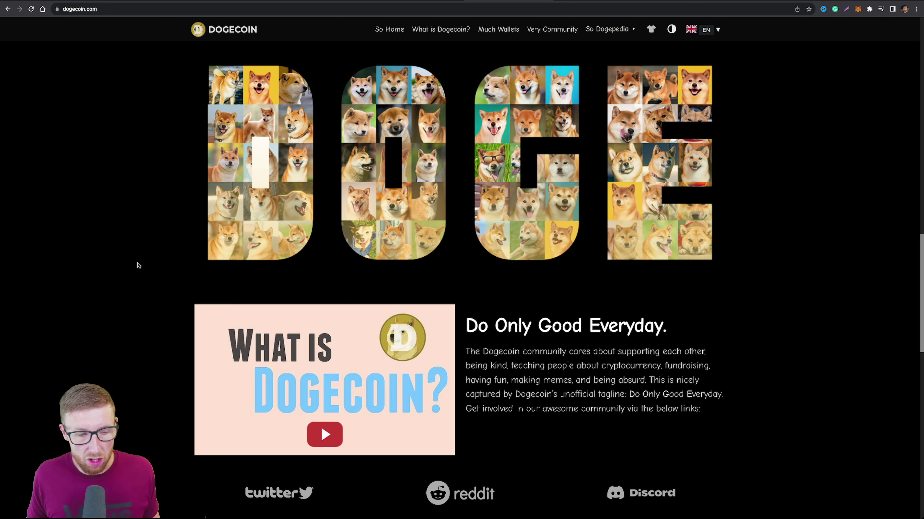
scroll(138, 260, down, 10)
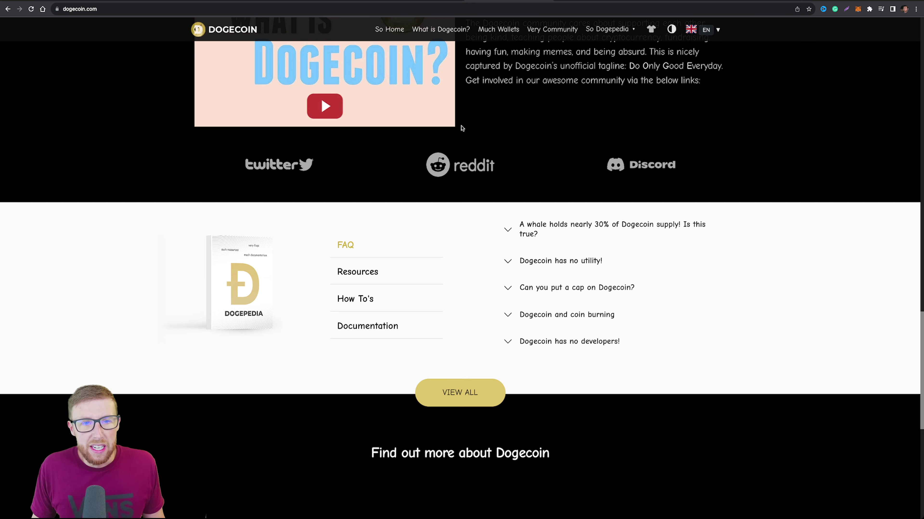
click(568, 262)
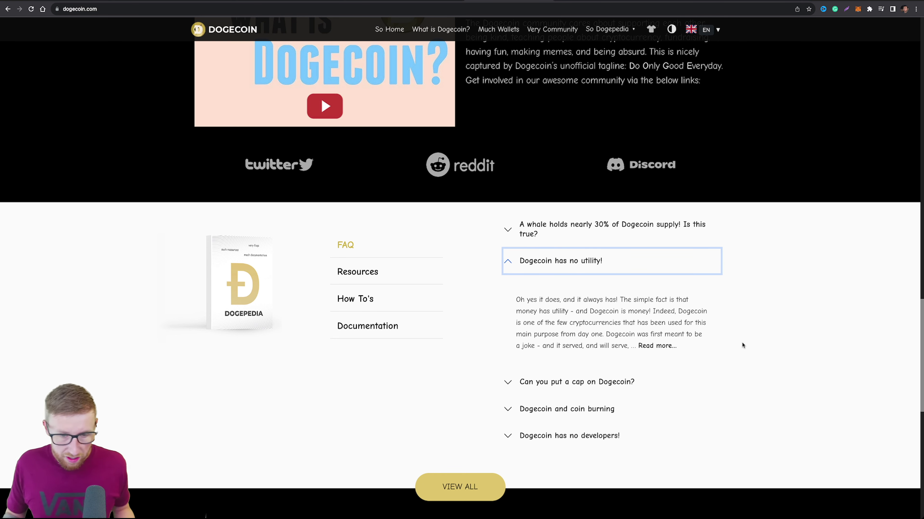
click(632, 382)
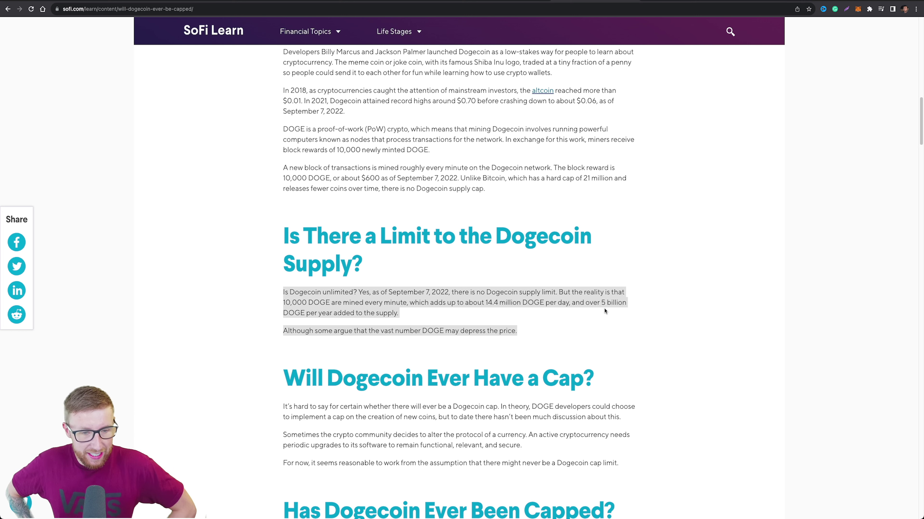
Step: Highlight the sentence about DOGE depressing the price, scroll further, then switch to the DOGEUSDT chart tab
click(535, 320)
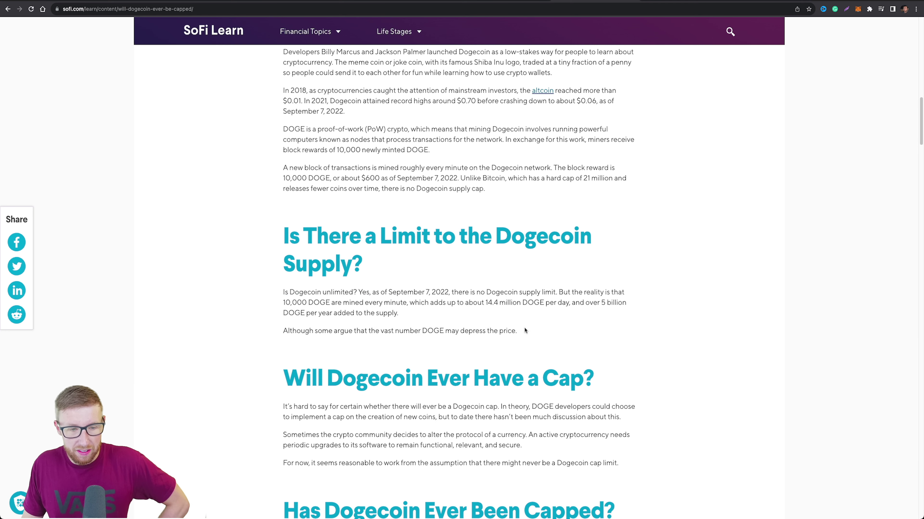
drag(517, 332, 414, 333)
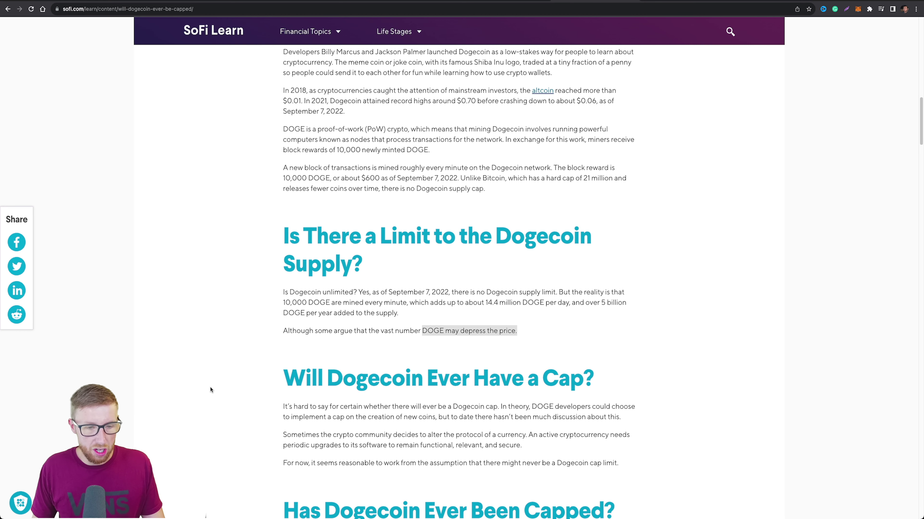
scroll(211, 390, down, 2)
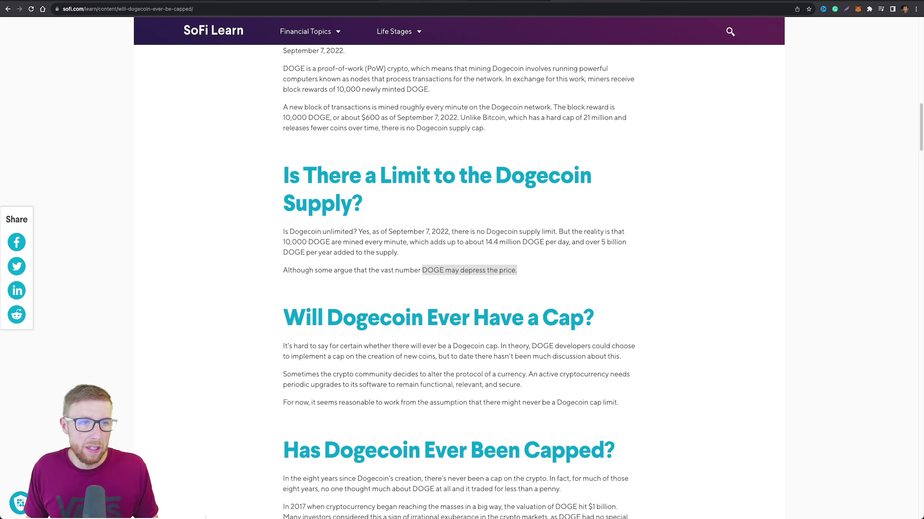
key(ctrl+Tab)
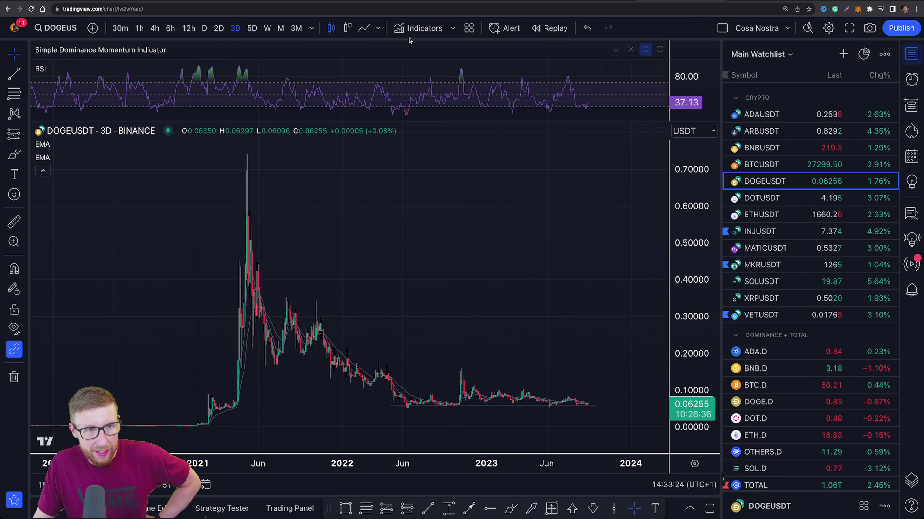
Step: Back on CoinMarketCap's Dogecoin page, highlight the 141,057,336,384 DOGE total supply figure
key(ctrl+Tab)
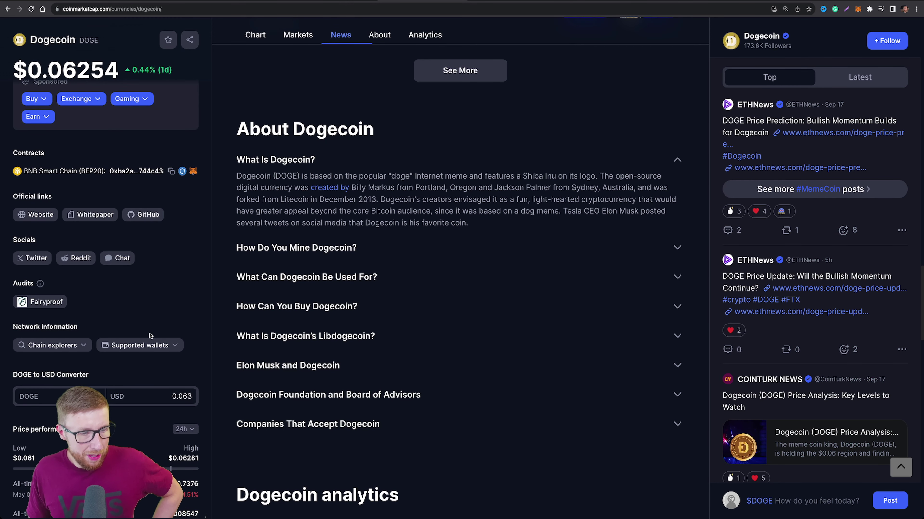
scroll(150, 342, up, 5)
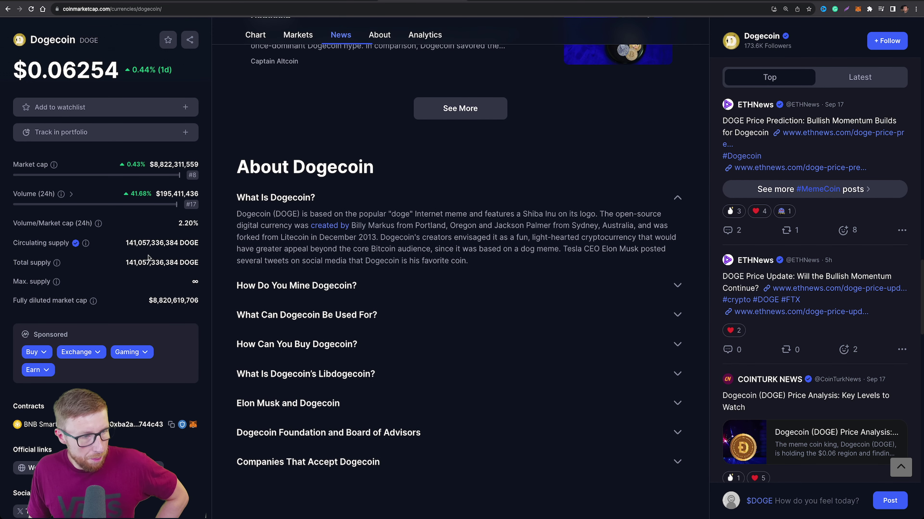
drag(121, 262, 199, 263)
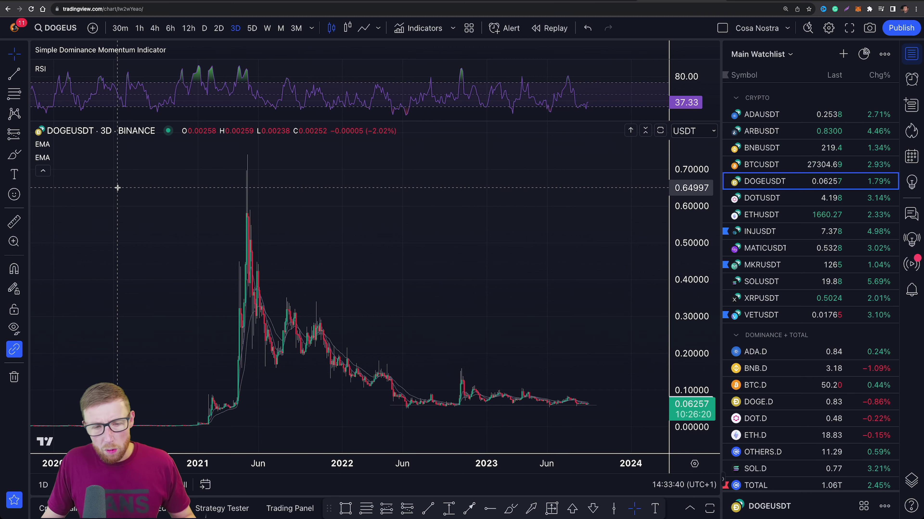
Step: Switch DOGEUSDT to 1-week candles, stretching the price axis and leaving empty space right of the latest bars
scroll(307, 255, up, 3)
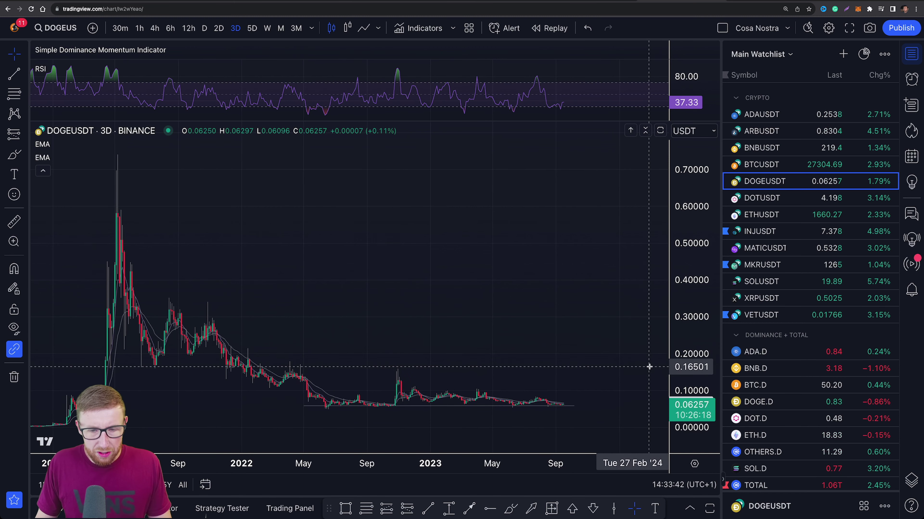
drag(687, 368, 687, 331)
drag(614, 330, 618, 274)
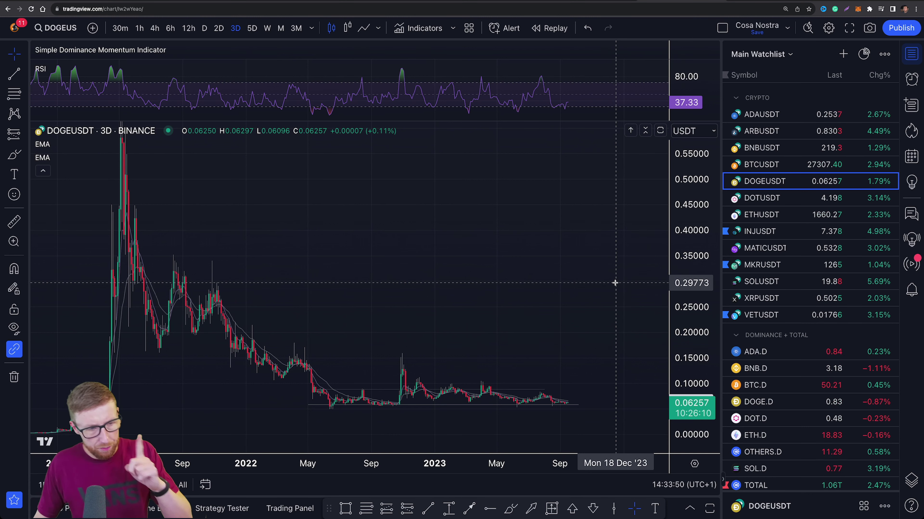
click(267, 28)
drag(457, 295, 666, 342)
drag(625, 235, 532, 268)
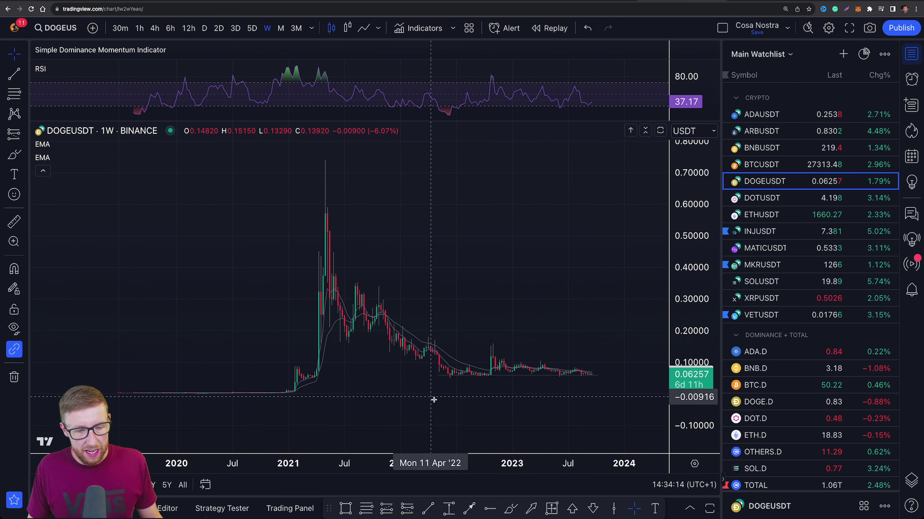
Step: Draw a Fib retracement from the 2021 top at 0.74388 to the 0.05080 low, compressing prices to show extensions
key(alt+h)
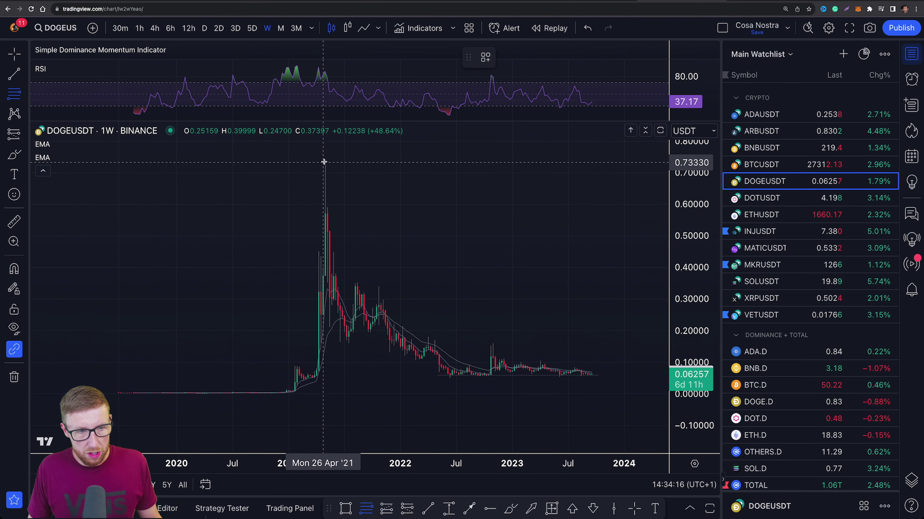
click(324, 160)
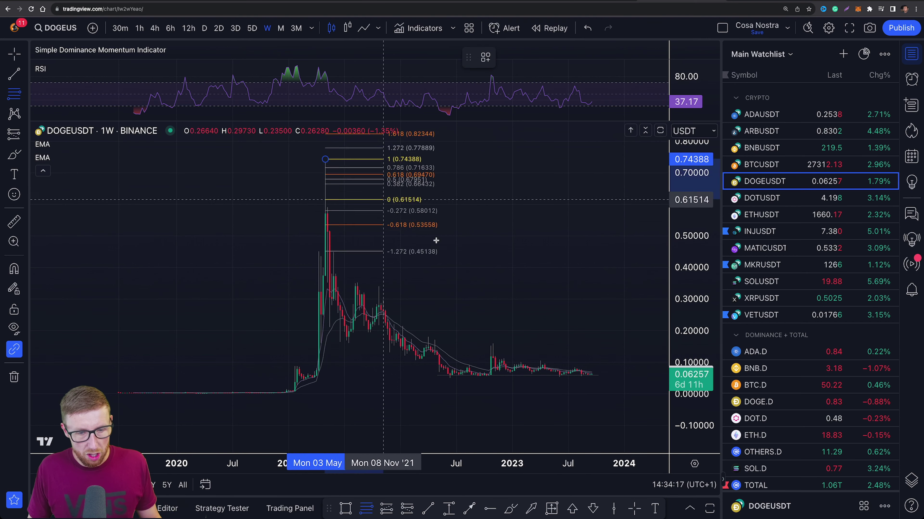
click(621, 378)
drag(233, 293, 178, 291)
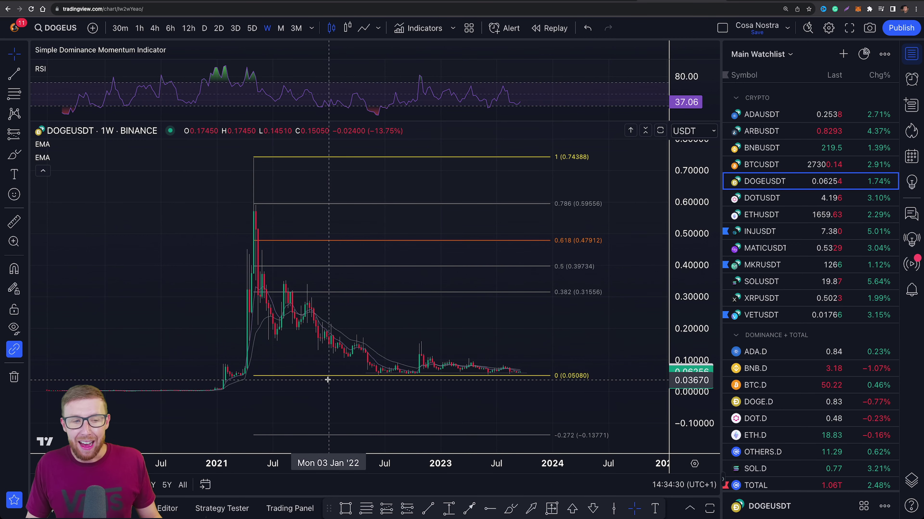
drag(684, 193, 691, 247)
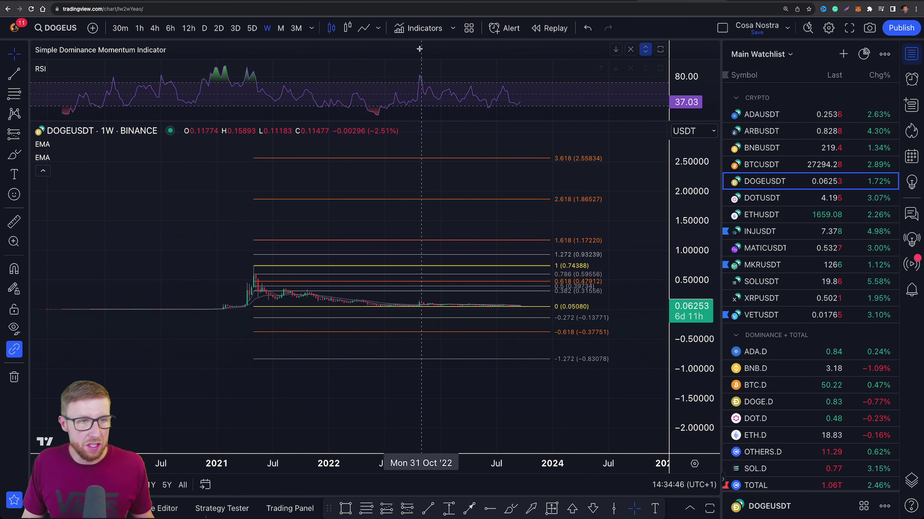
key(ctrl+Tab)
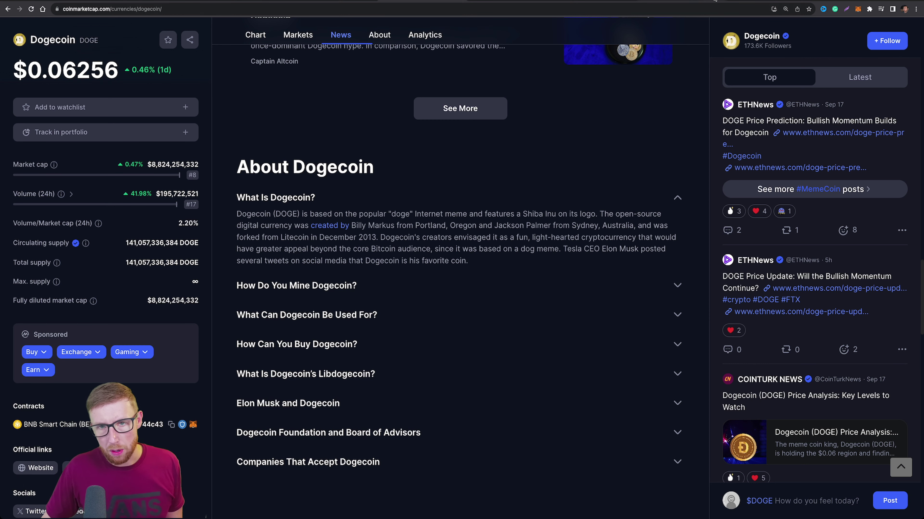
Step: Return to the weekly DOGEUSDT chart and stretch the price axis so Fib levels 0 to 1 fill the view
click(672, 1)
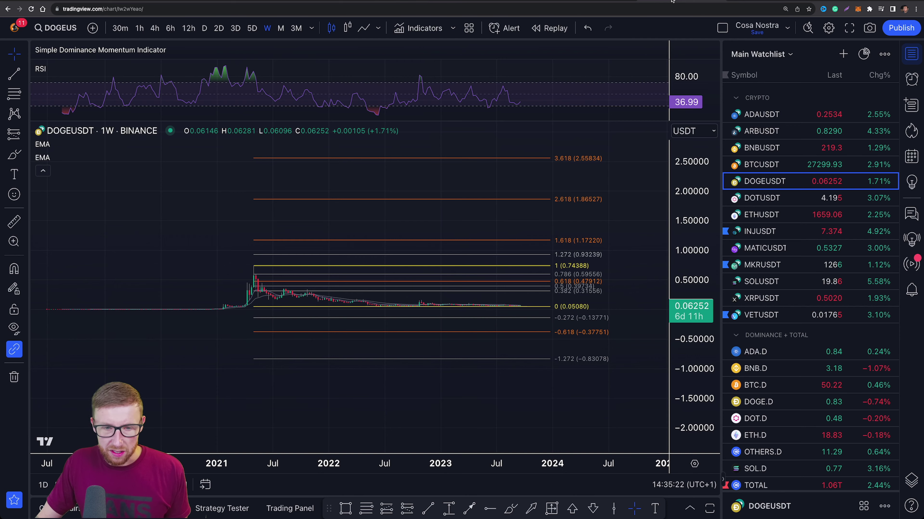
scroll(395, 310, up, 3)
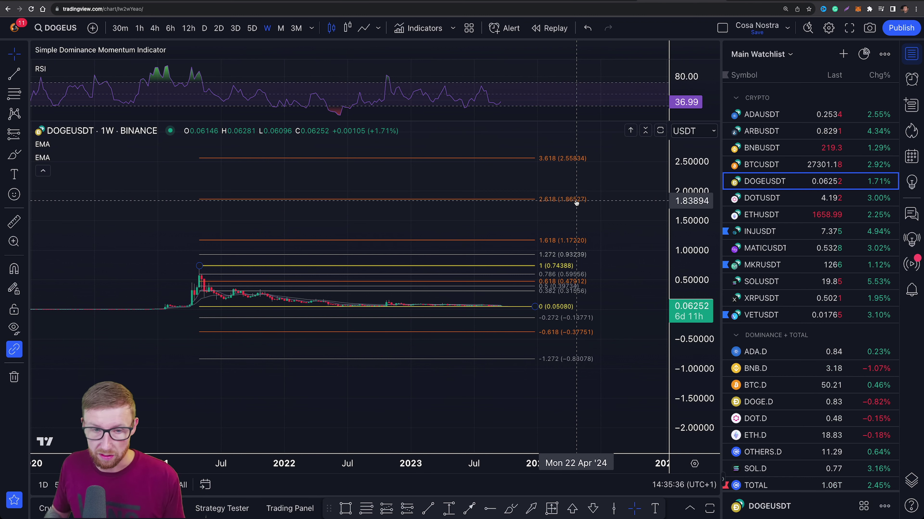
scroll(458, 192, up, 3)
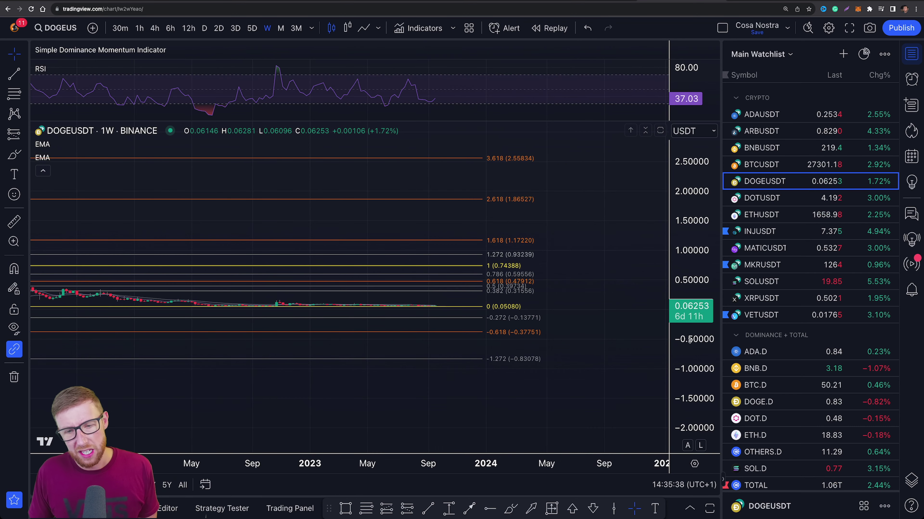
drag(693, 352, 693, 298)
scroll(603, 307, down, 5)
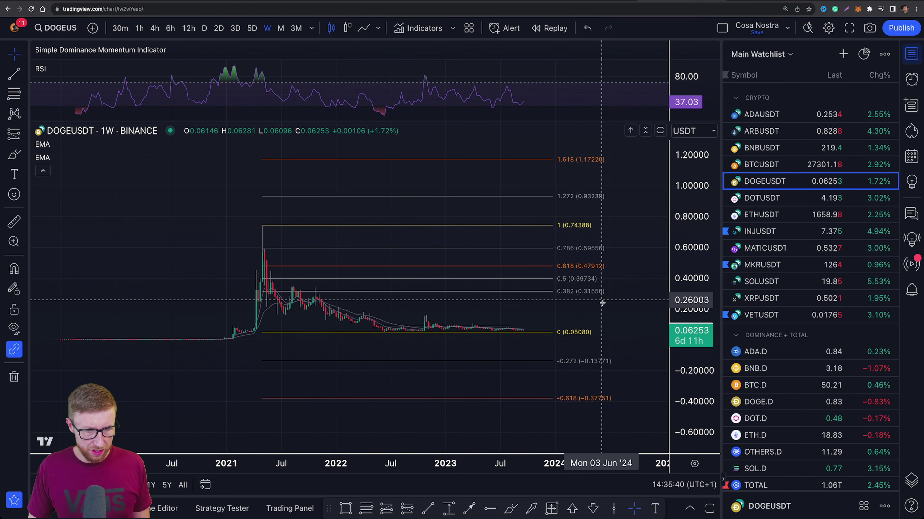
click(509, 332)
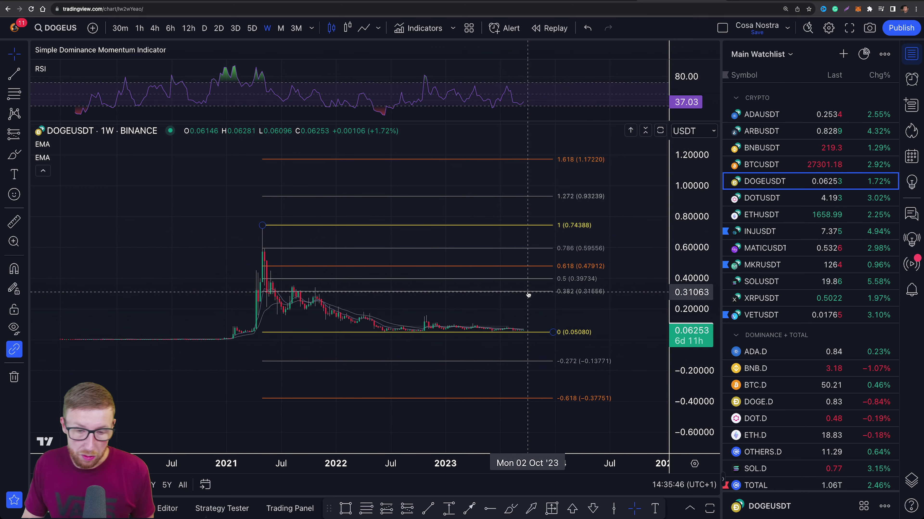
drag(677, 146, 674, 180)
Step: Draw two thin grey rectangle zones: one along the 0.382 Fib level (0.31556), another near 0.17
click(345, 506)
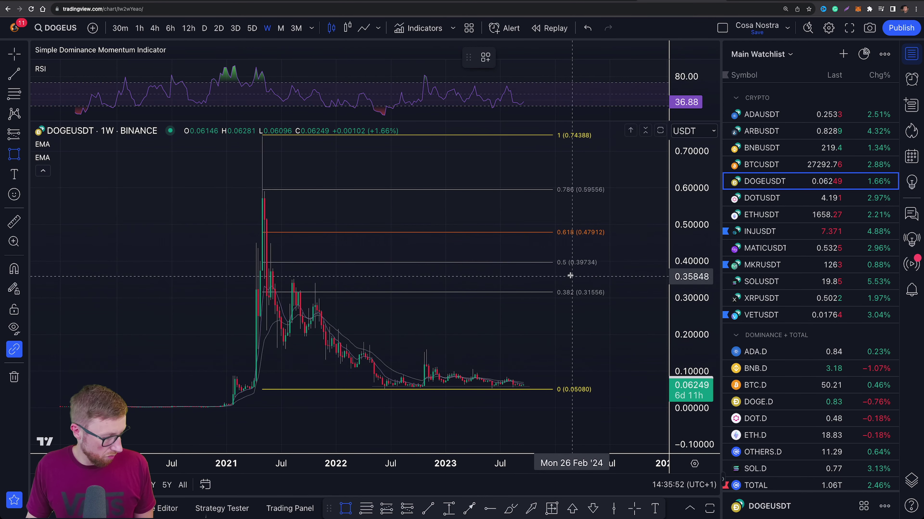
mouse_move(551, 292)
mouse_down()
mouse_move(239, 288)
mouse_move(250, 288)
mouse_up()
click(237, 356)
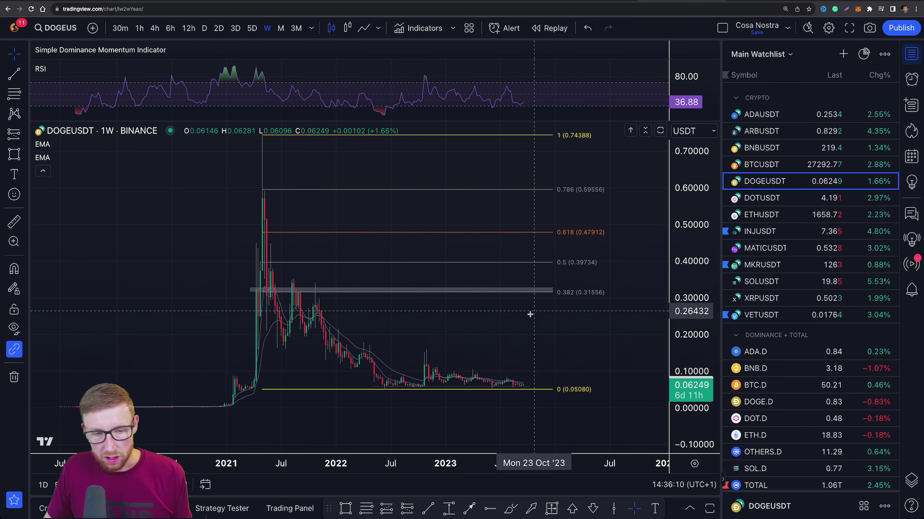
click(345, 508)
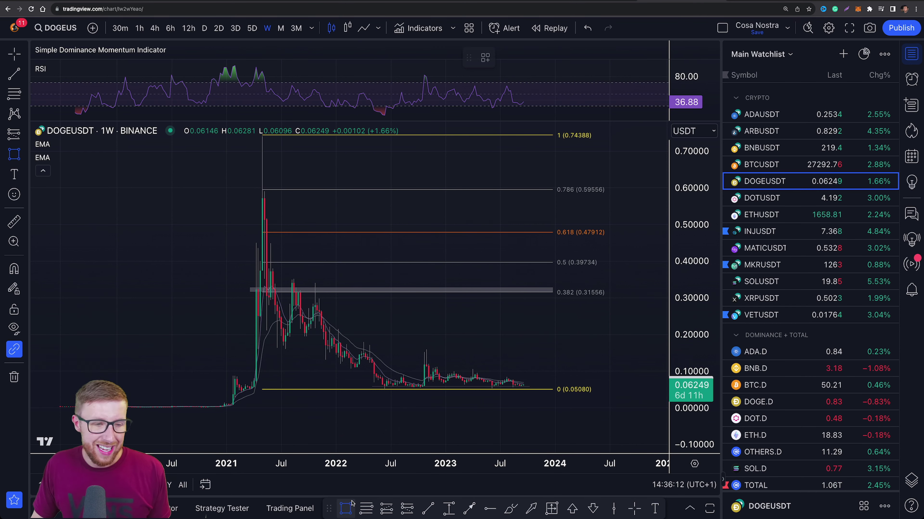
click(279, 341)
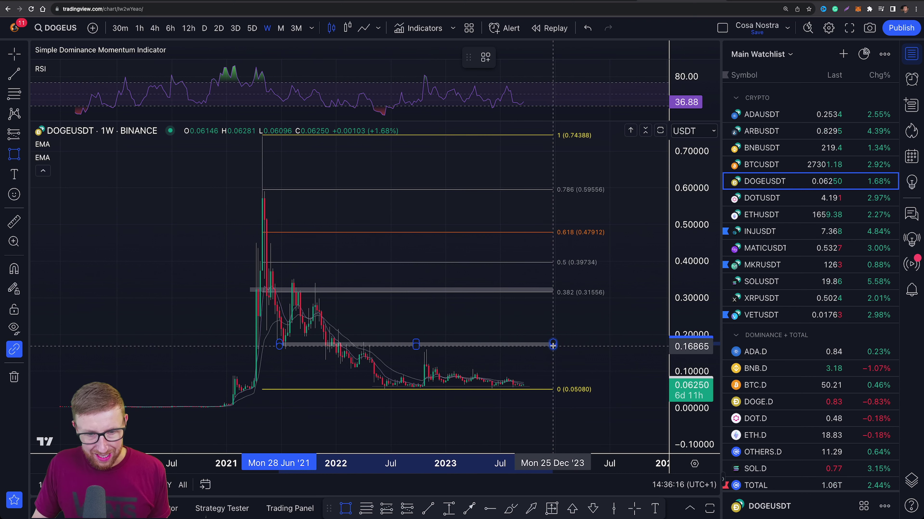
click(553, 345)
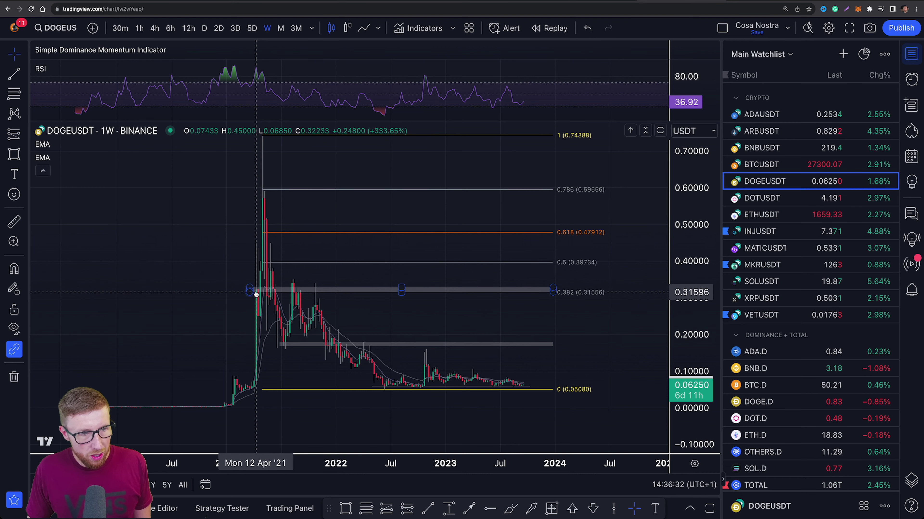
Step: Move the Fib top anchor to the mid-April 2021 high (0.73967) and compress prices to reveal the extensions
drag(250, 293, 319, 299)
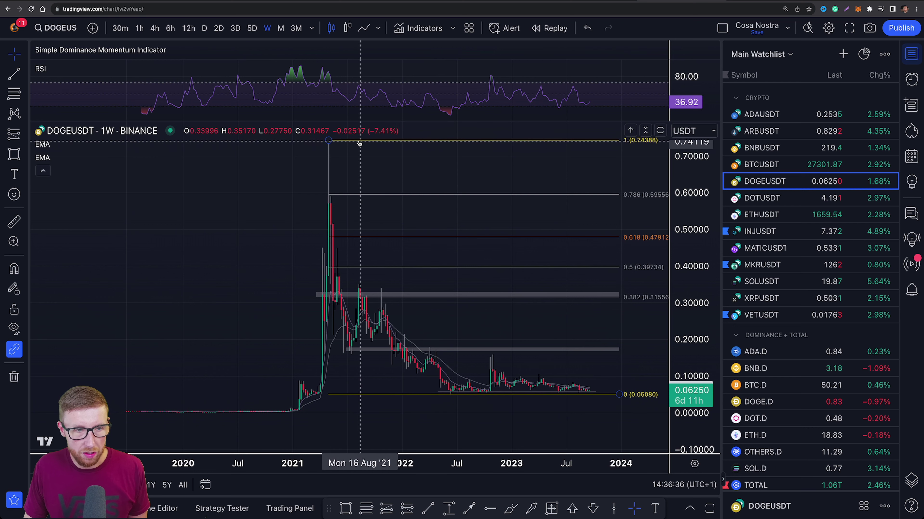
drag(328, 140, 324, 141)
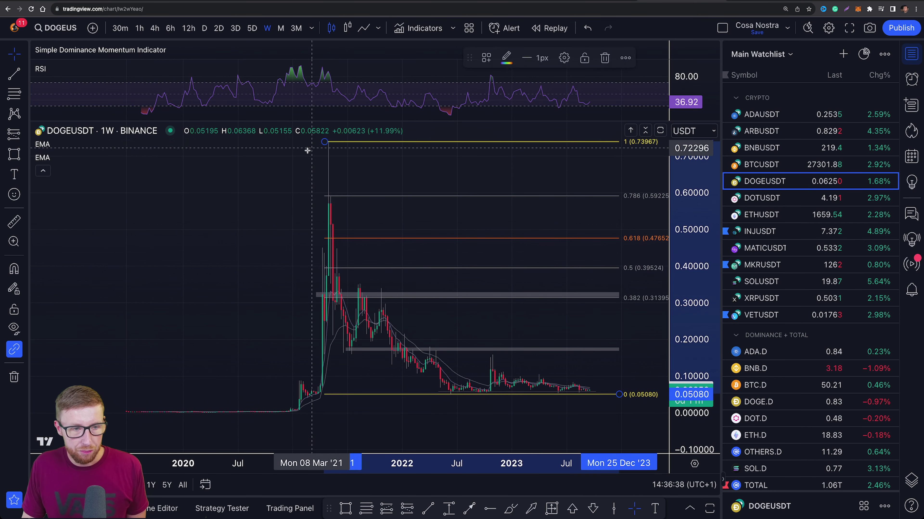
click(296, 165)
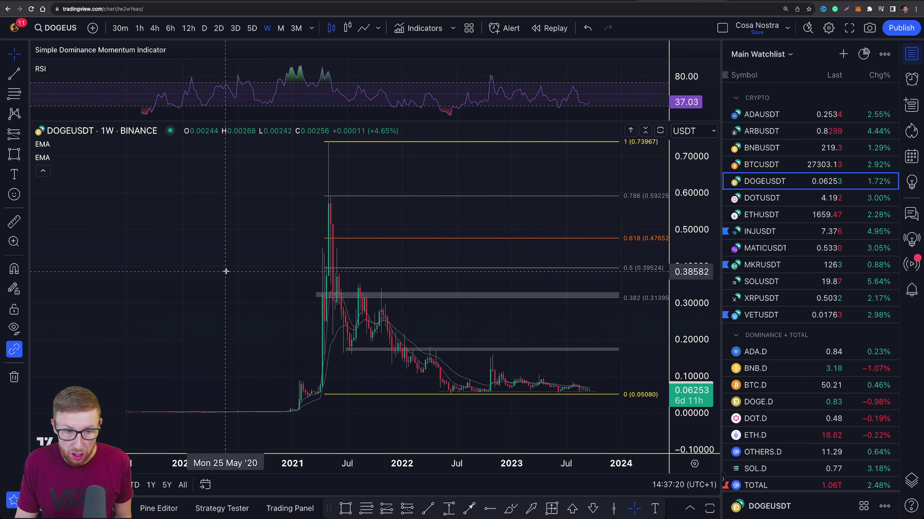
drag(264, 268, 223, 270)
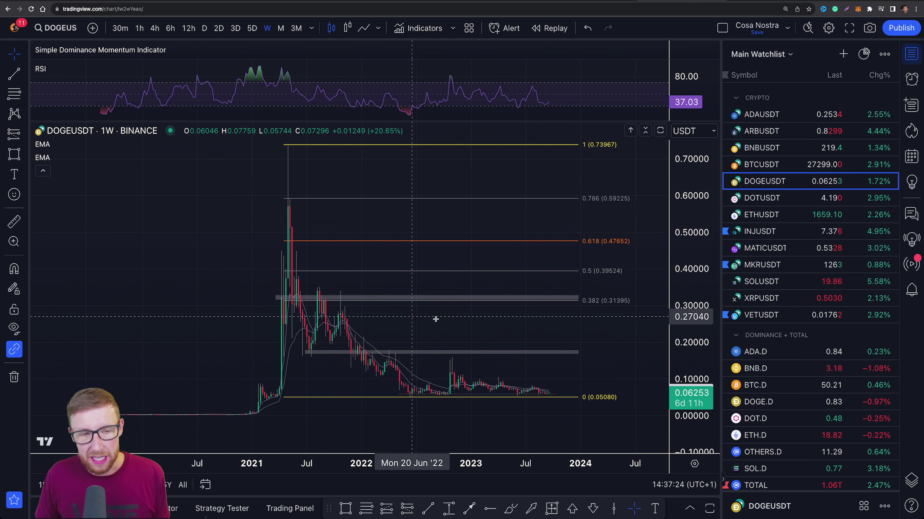
drag(690, 171, 687, 282)
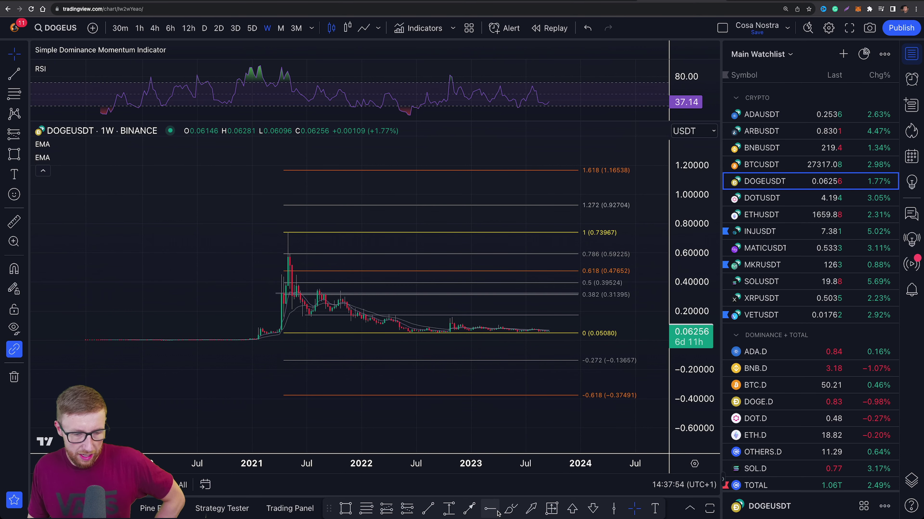
Step: Add a horizontal ray at the $1 price (1.00292) and an arrow pointing to it
click(490, 508)
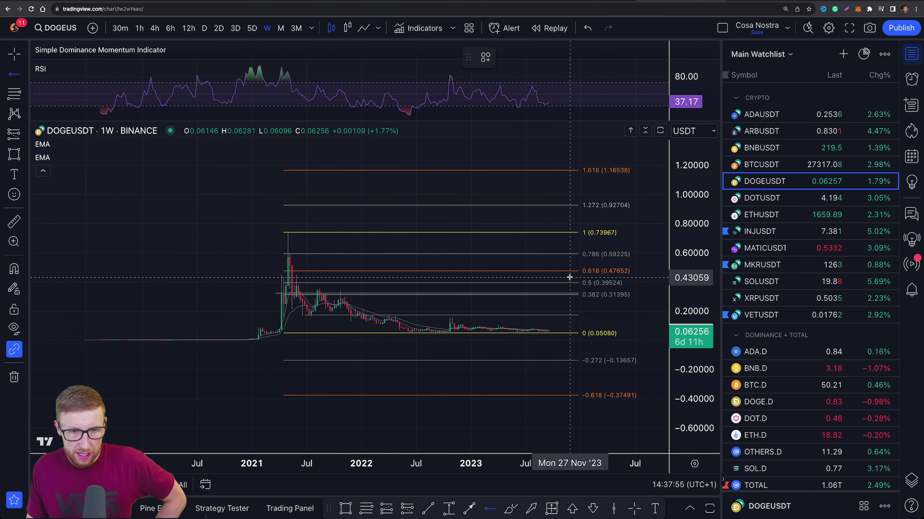
click(581, 194)
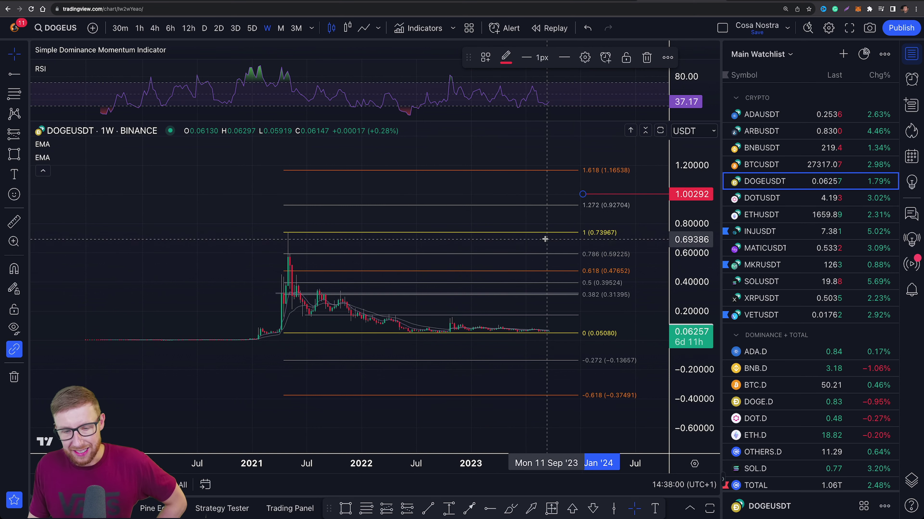
click(531, 509)
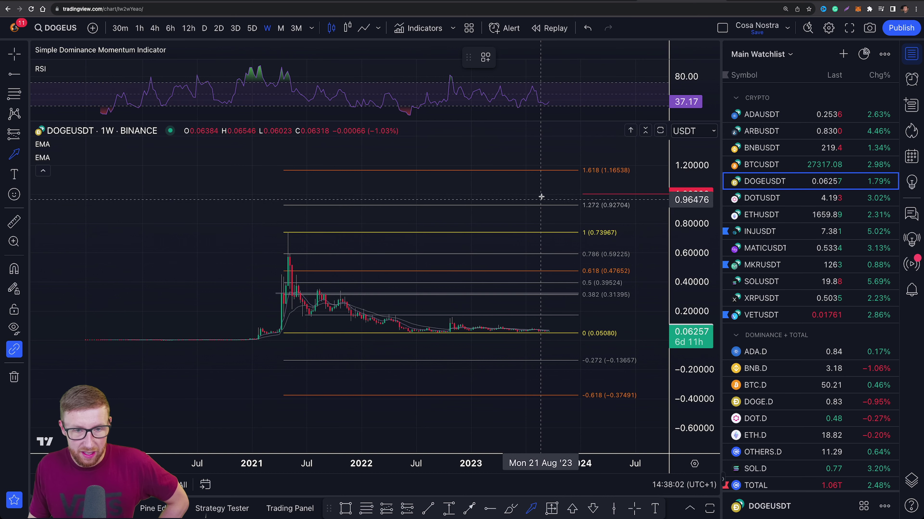
click(542, 186)
click(580, 194)
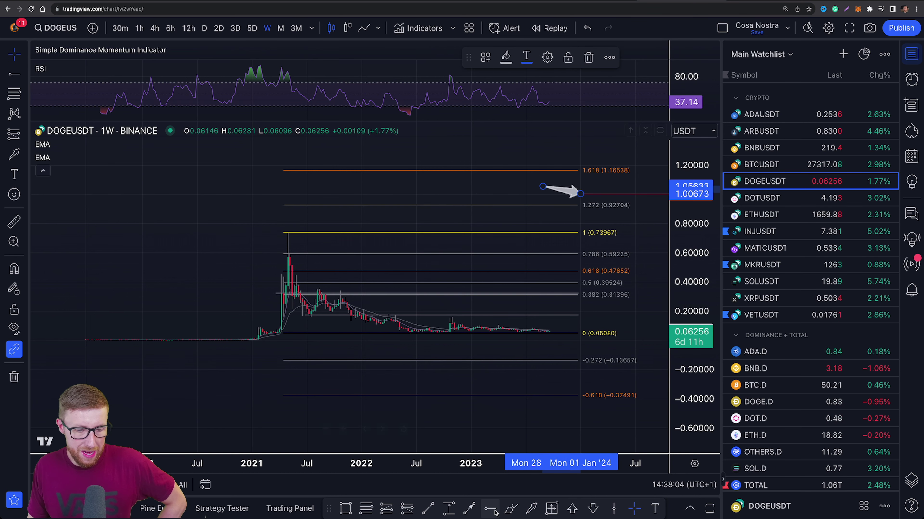
Step: Place an ox emoji sticker beside the arrow and tilt it about 20 degrees
click(15, 193)
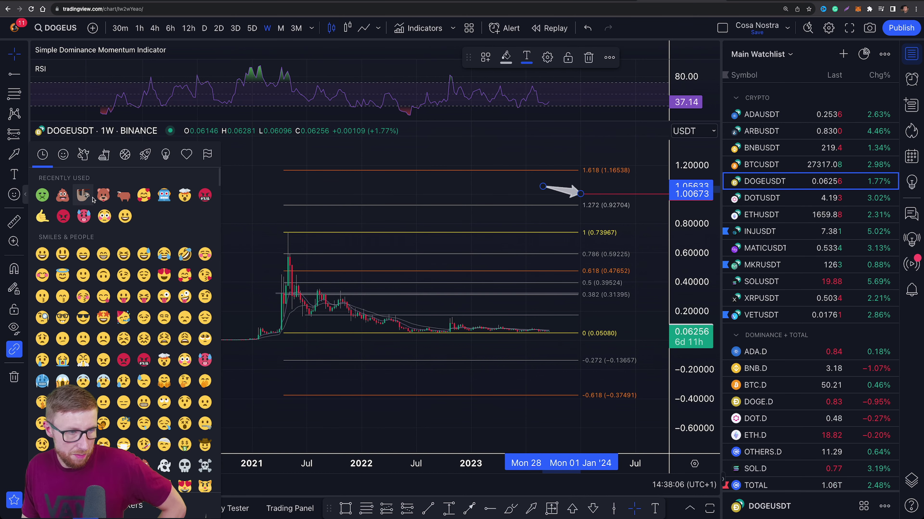
click(123, 195)
click(522, 198)
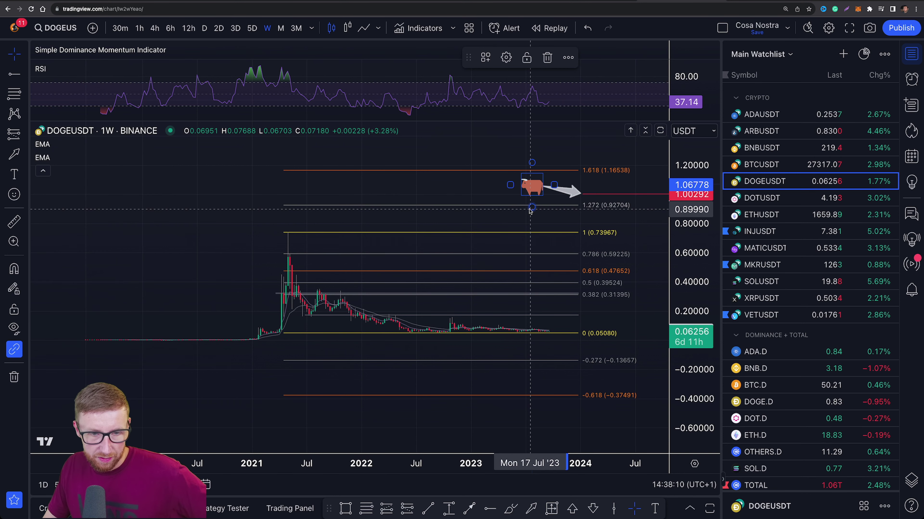
drag(531, 207, 532, 184)
click(525, 187)
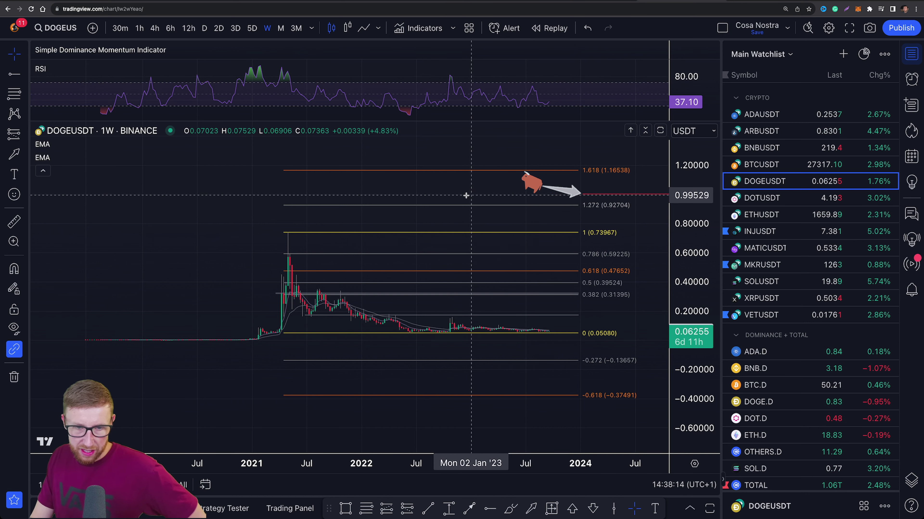
click(420, 193)
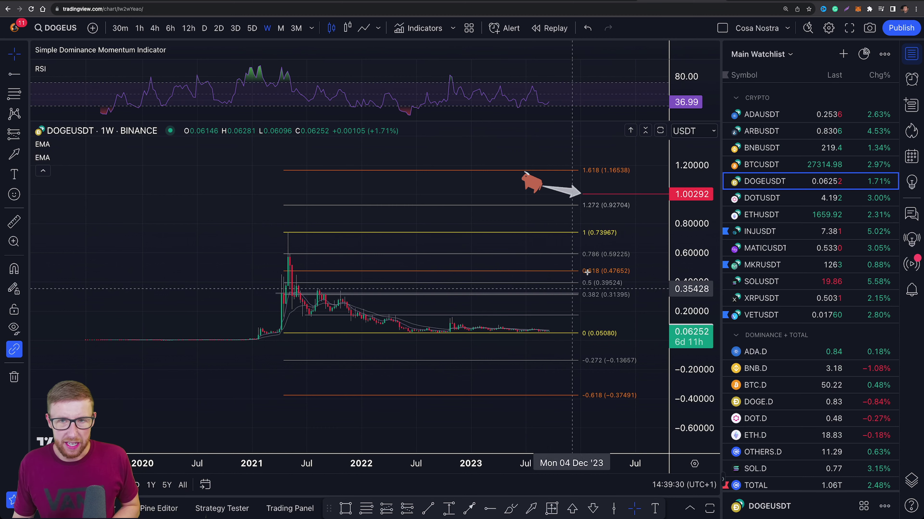
Step: Switch to the YouTube tab showing the older Dogecoin prediction video paused at 9:42
key(ctrl+Tab)
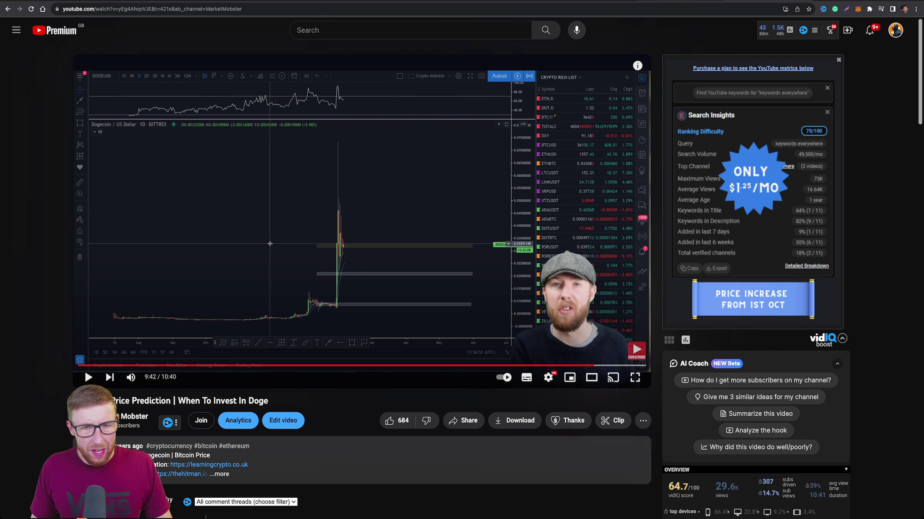
Step: Switch back to the TradingView tab with the annotated weekly DOGEUSDT chart
key(ctrl+Tab)
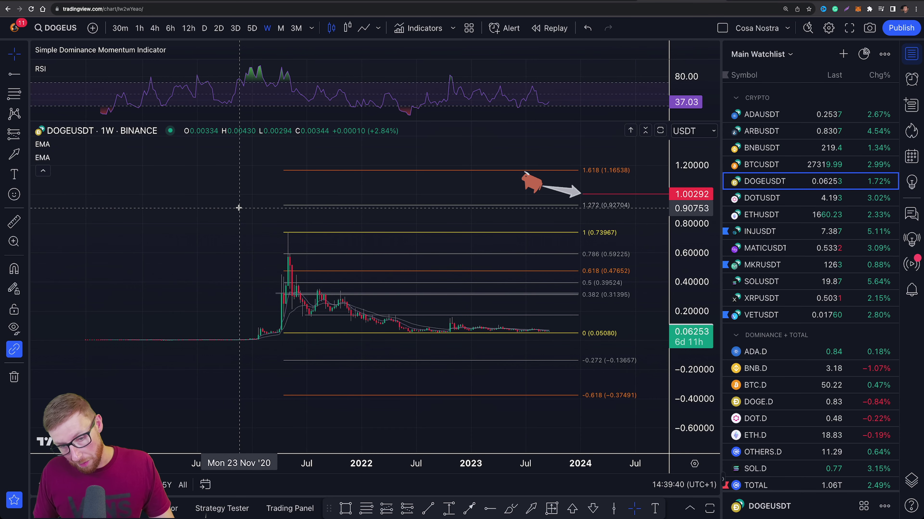